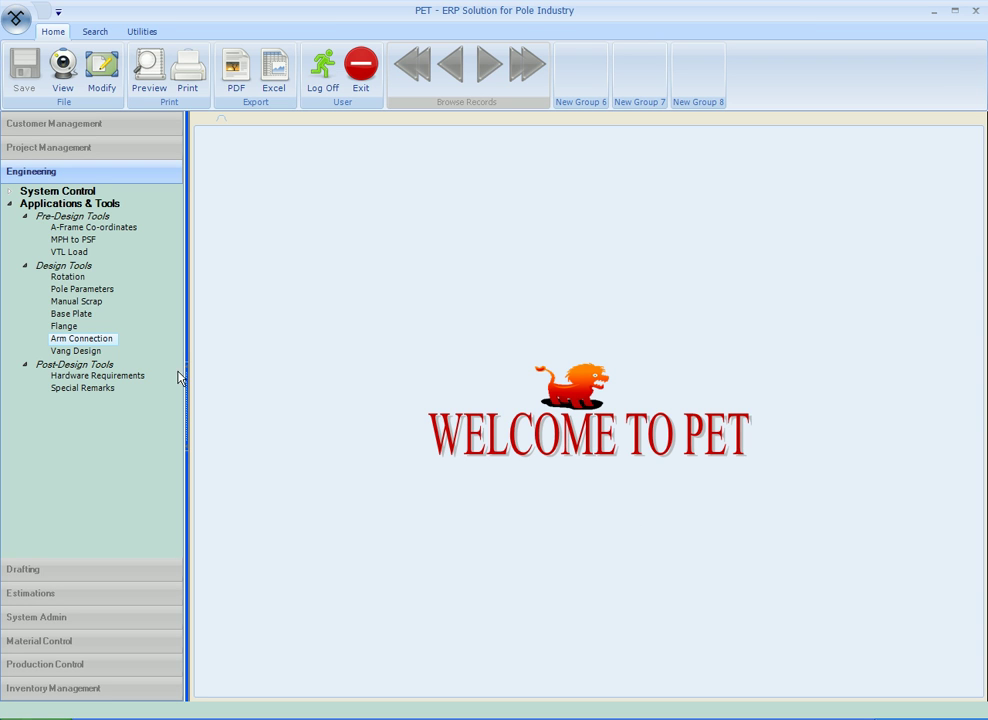
Step: Open the Arm Connection design tool from Design Tools in the Engineering pane
click(93, 342)
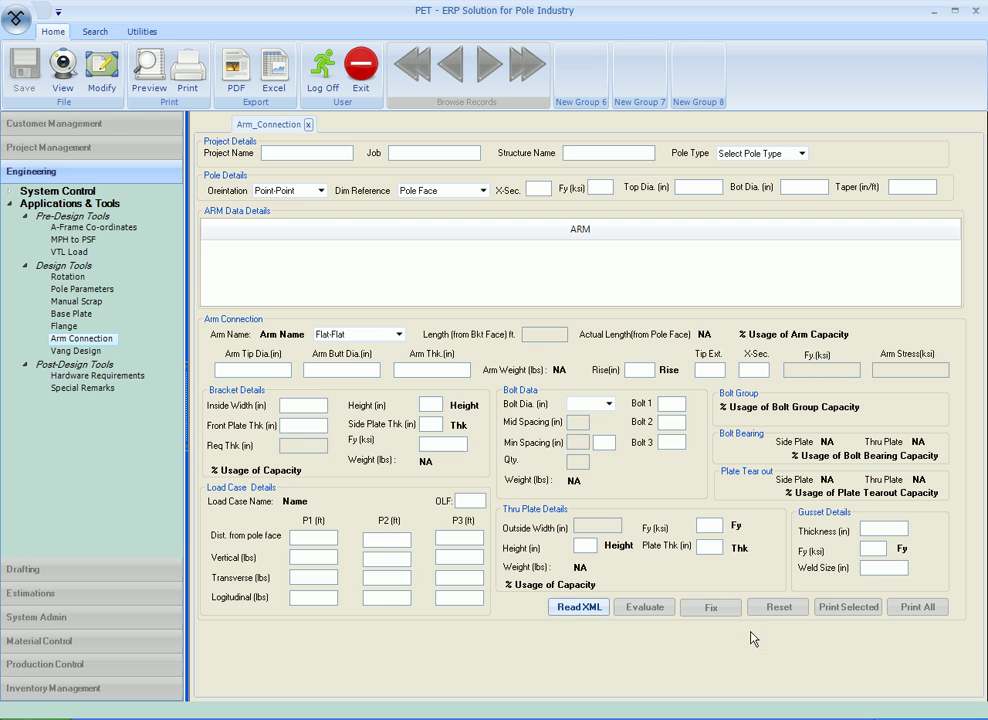
Step: Load the XML-ARM CONNECTION file from Desktop > pet final 27122010 > PET DEMO
click(578, 607)
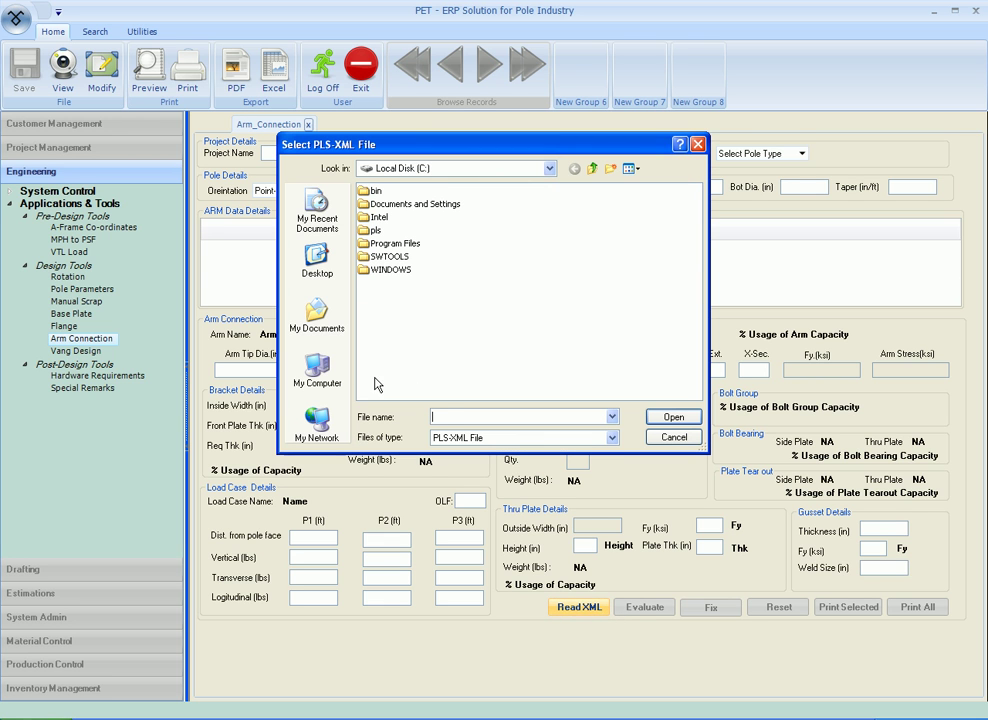
click(320, 268)
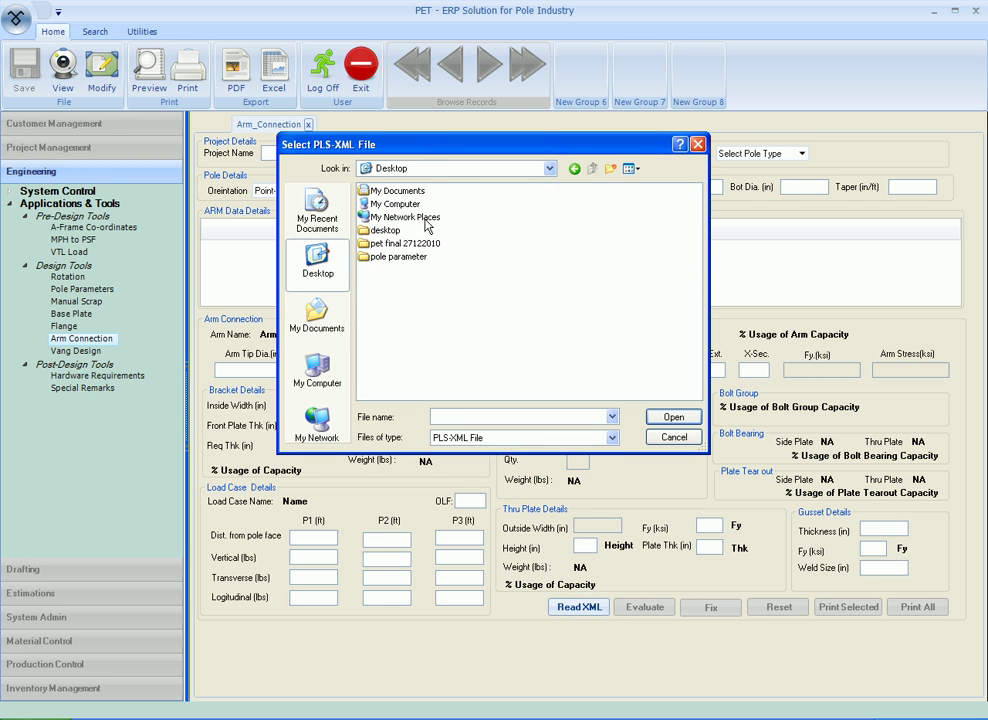
double_click(395, 244)
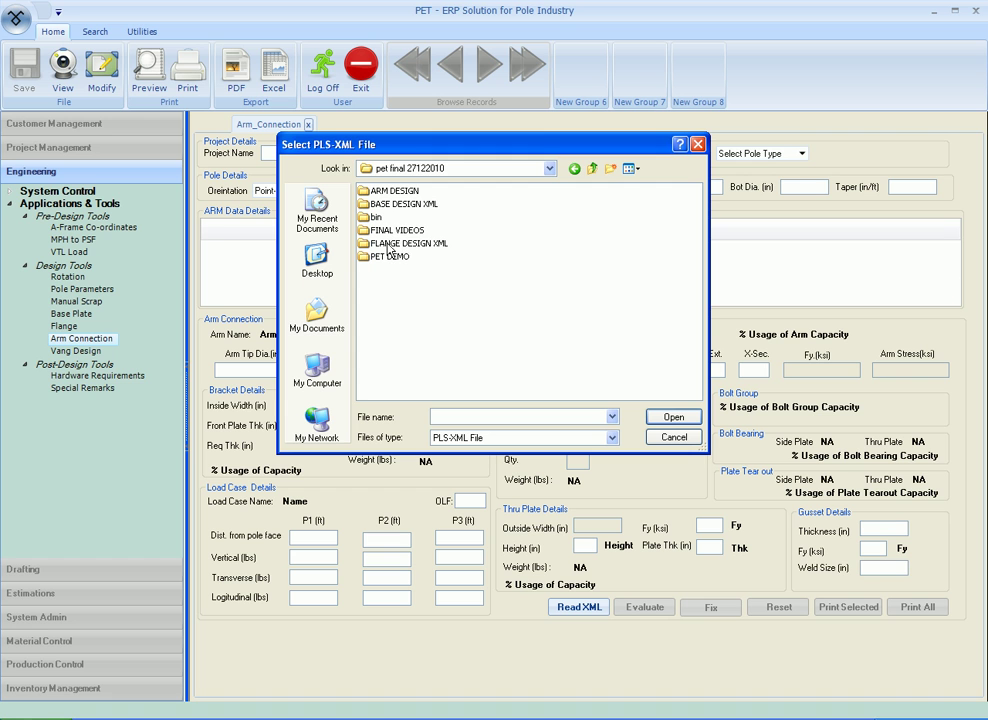
double_click(389, 256)
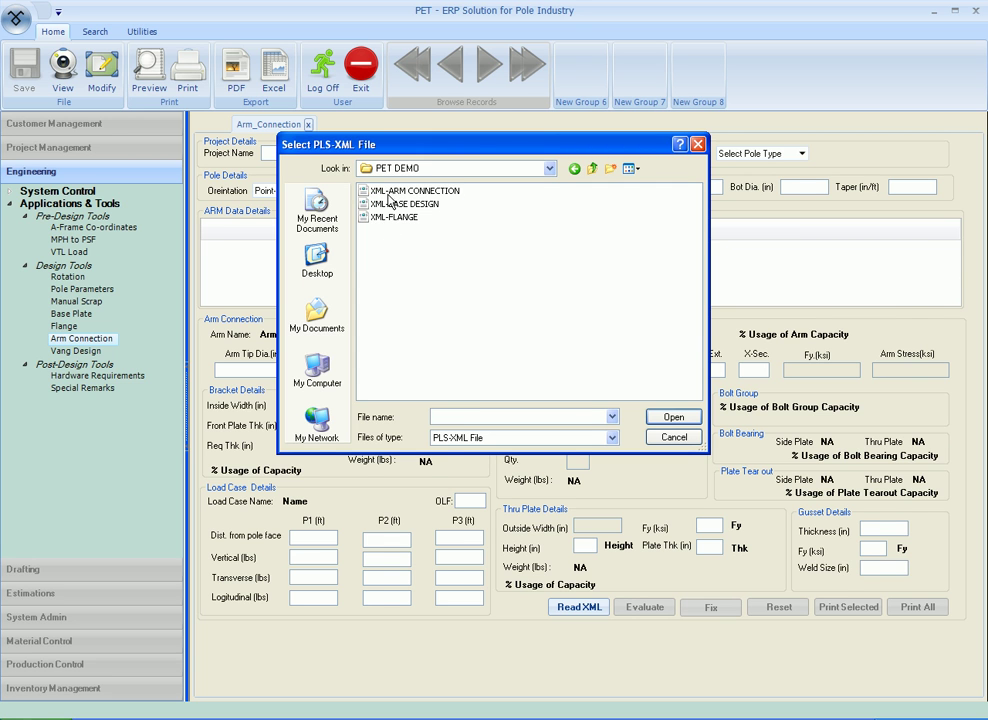
double_click(390, 200)
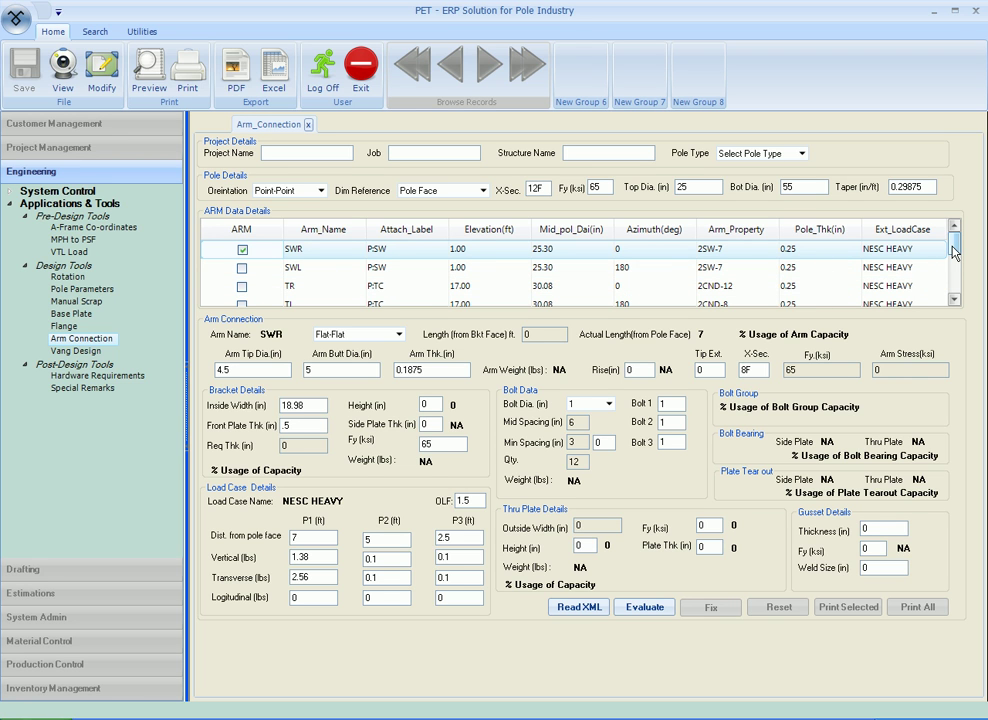
Step: Evaluate the checked SWR arm, giving 70.47% shaft and 89.49% bracket usage
mouse_move(954, 253)
mouse_down()
mouse_move(955, 290)
mouse_move(955, 240)
mouse_up()
click(645, 607)
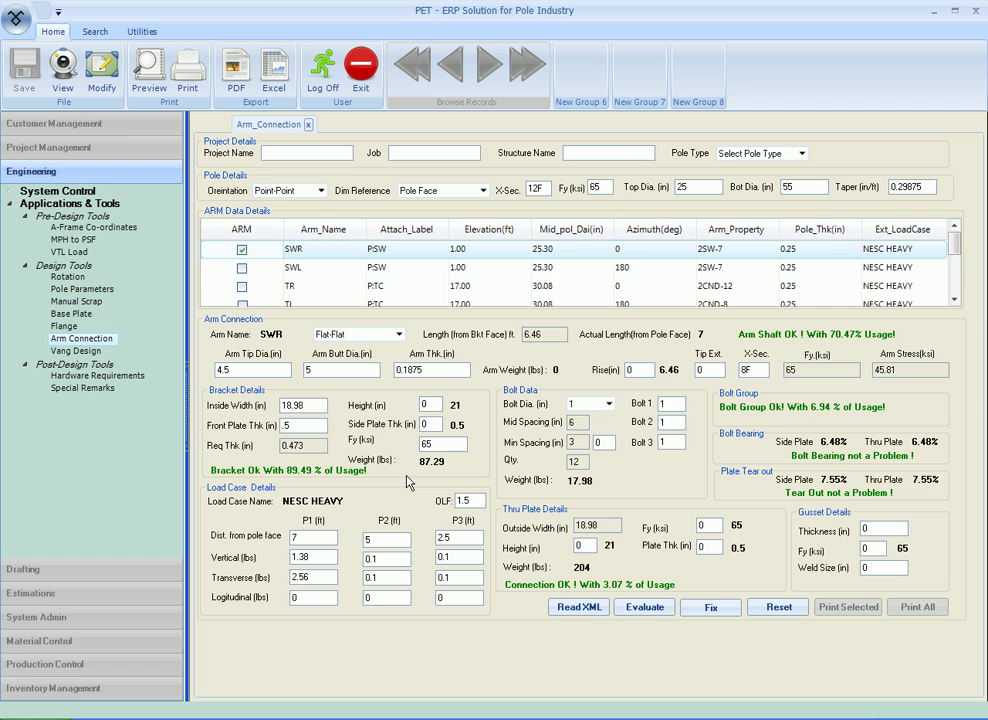
Step: Set the SWR Inside Width to 7.5 and Bolt 1 and Bolt 2 to 0
drag(310, 408, 272, 415)
text(7.5)
key(Tab)
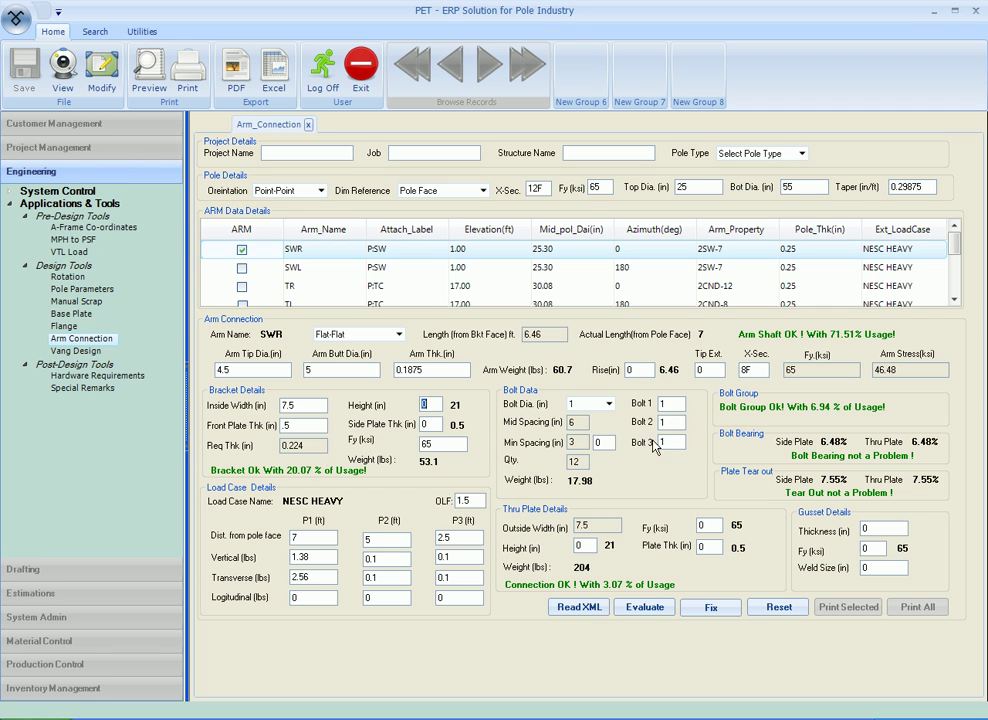
click(664, 405)
text(0)
click(672, 421)
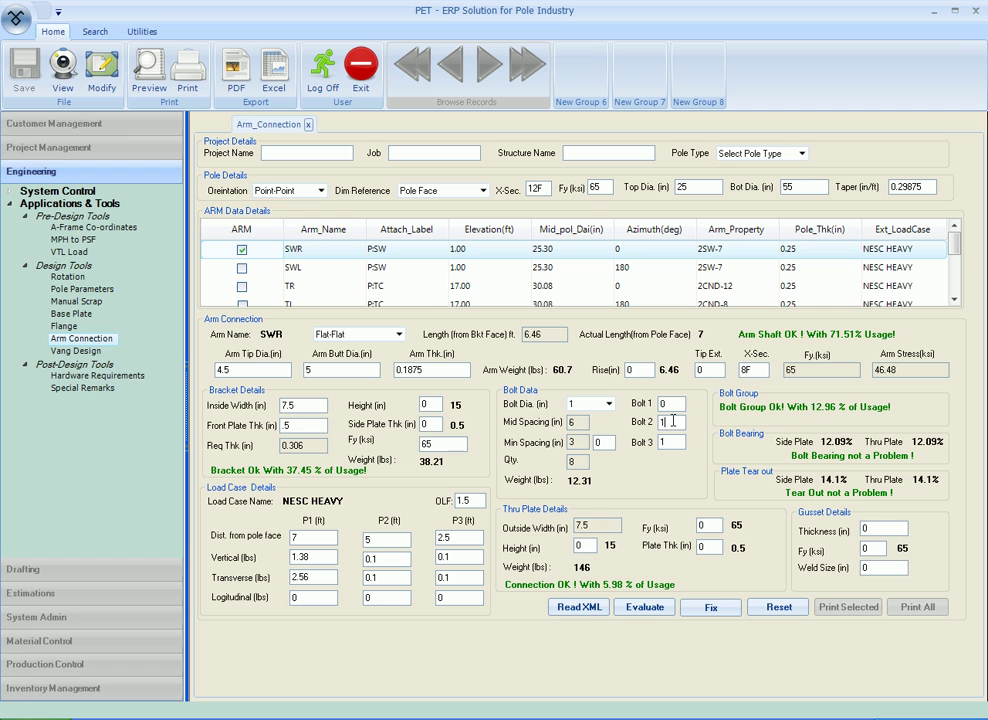
text(0)
key(Tab)
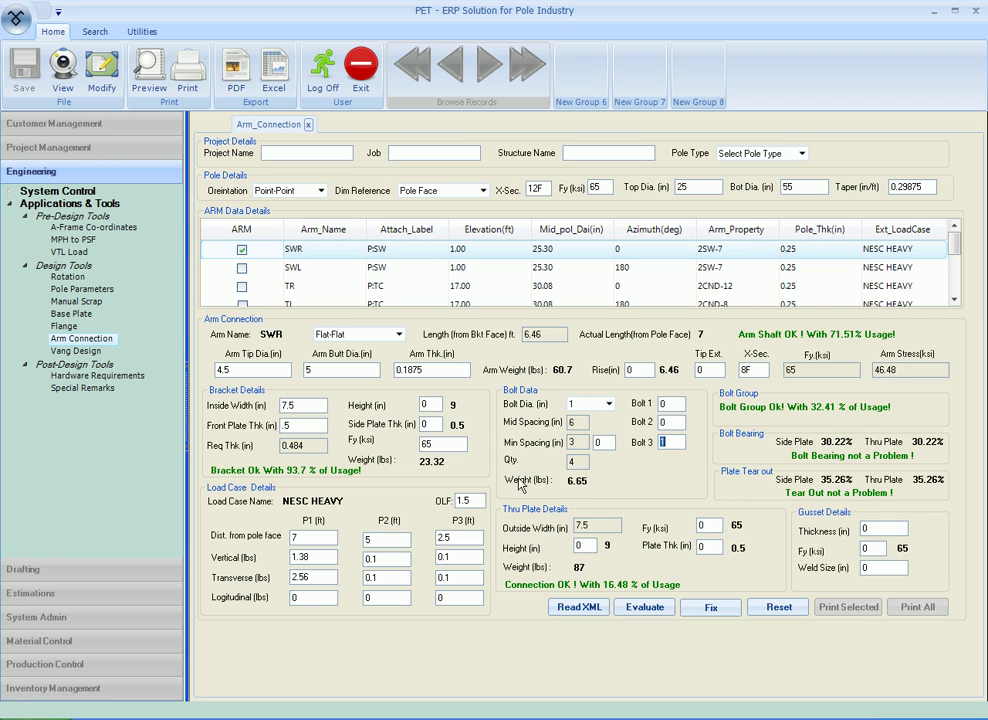
Step: Try a .2 Front Plate Thk, then restore .5 so the bracket passes at 93.7%
drag(298, 425, 262, 433)
text(.2)
key(Tab)
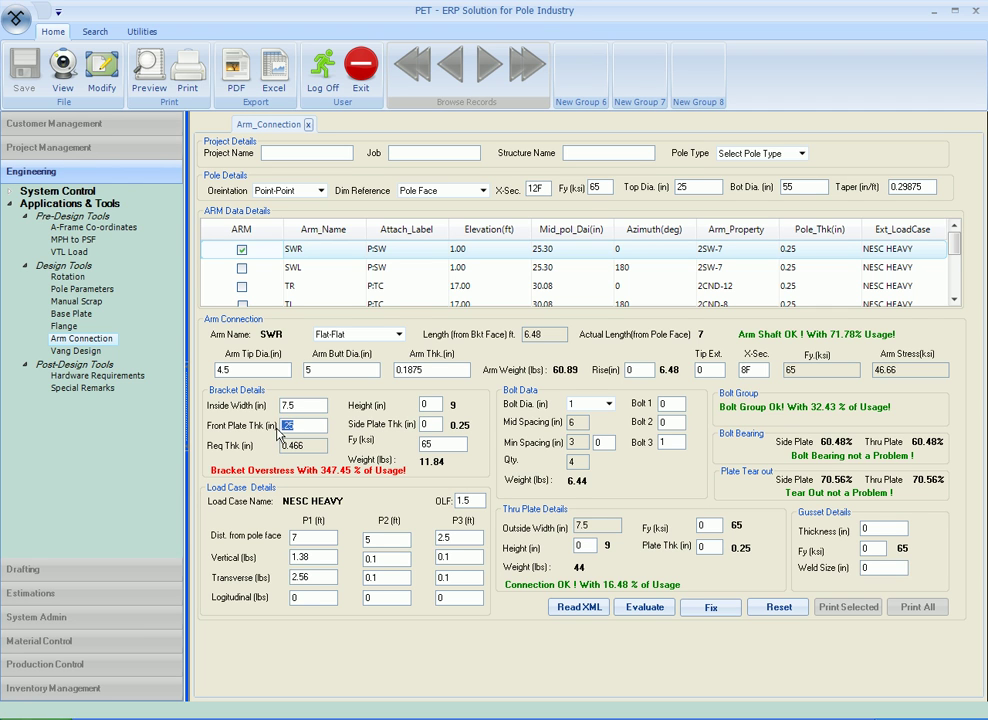
text(.5)
key(Tab)
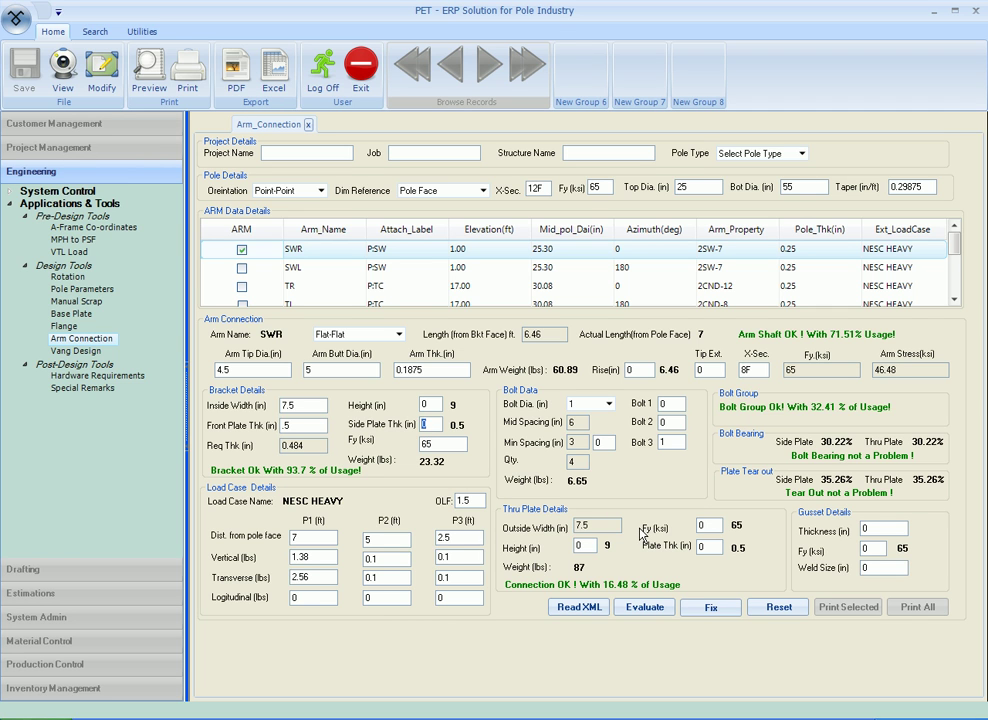
Step: Fix the optimized SWR design, then check and evaluate the SWL arm
click(709, 607)
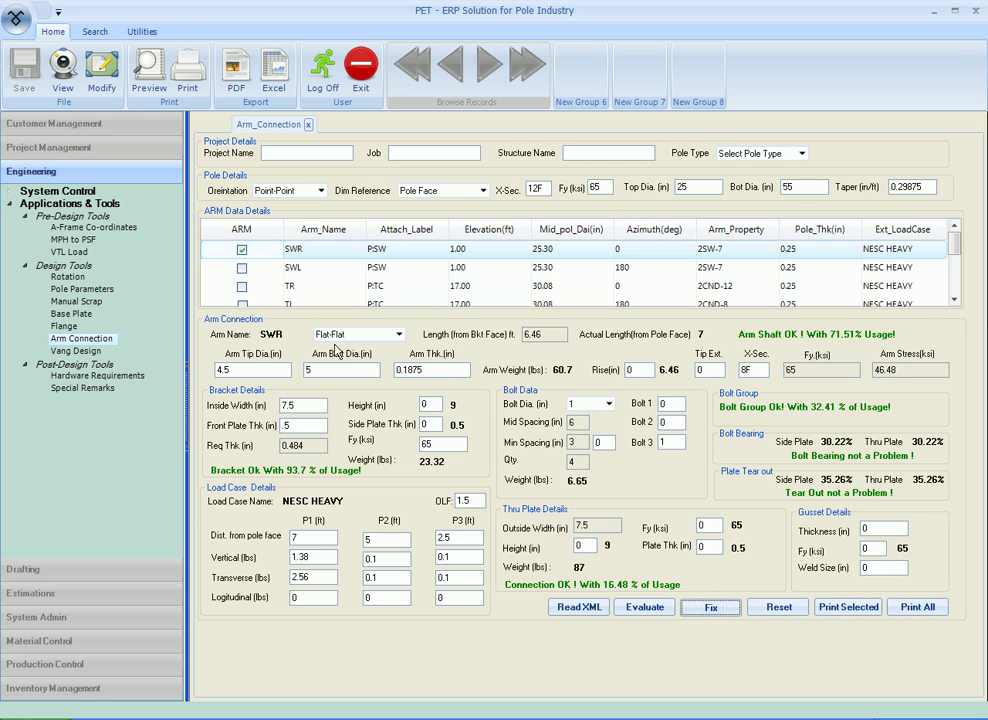
click(242, 269)
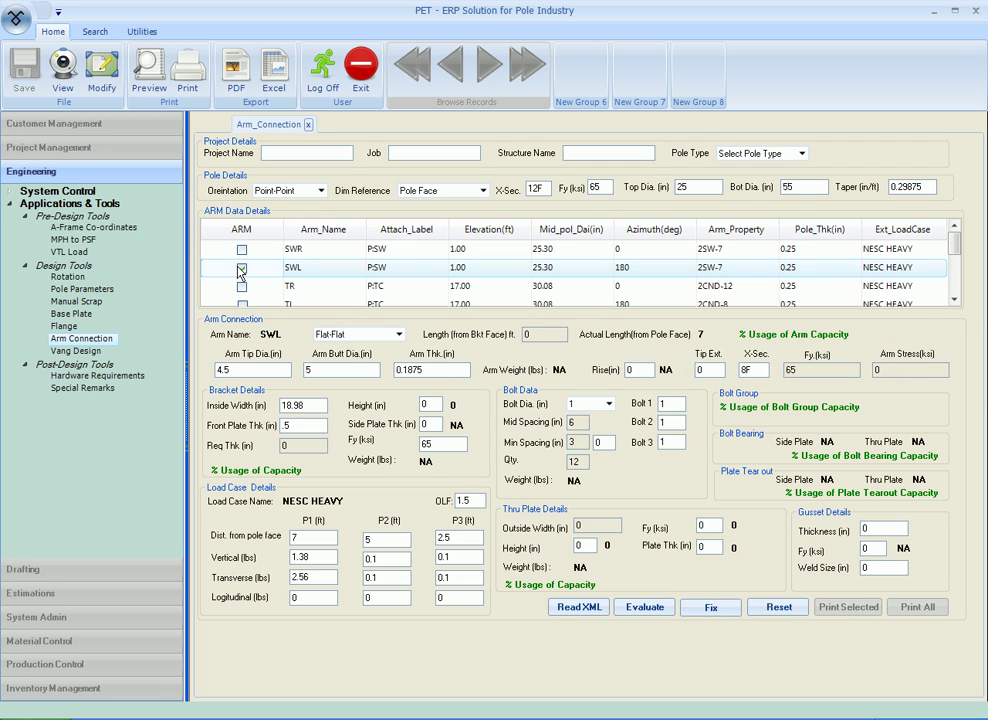
click(242, 268)
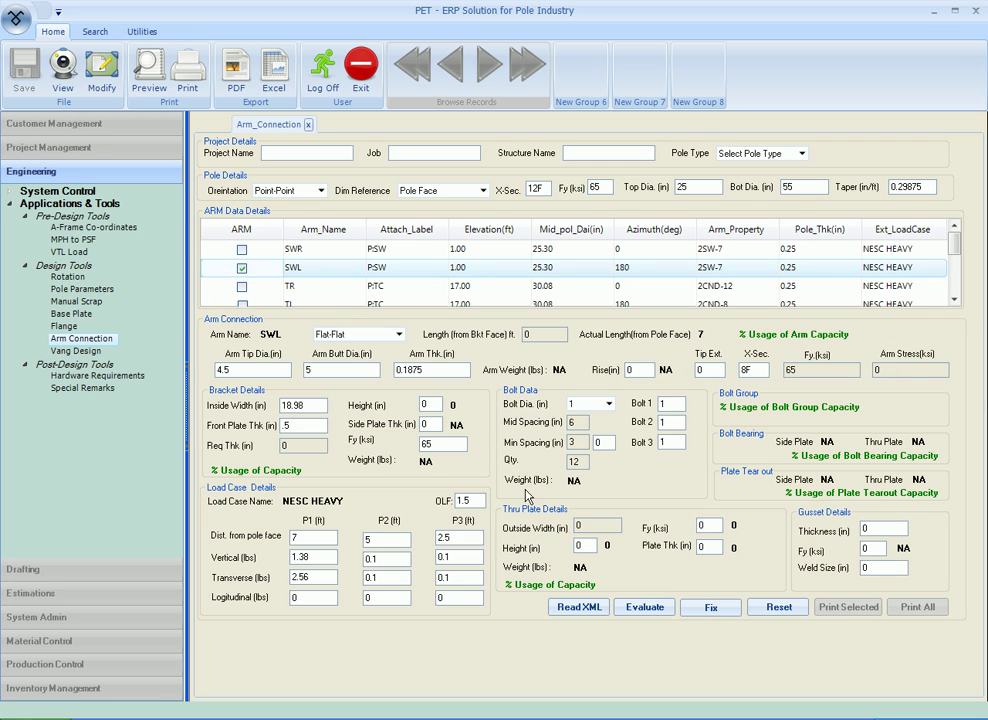
click(655, 609)
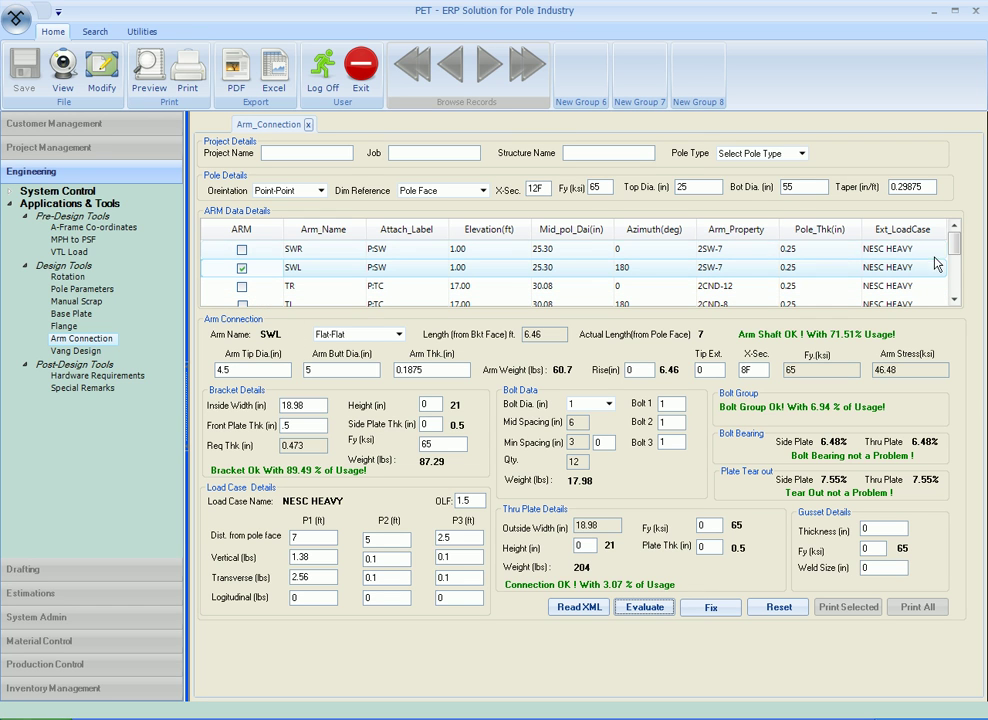
Step: Review the TR and TL arms, then reselect and check the SWR arm
drag(953, 253, 954, 257)
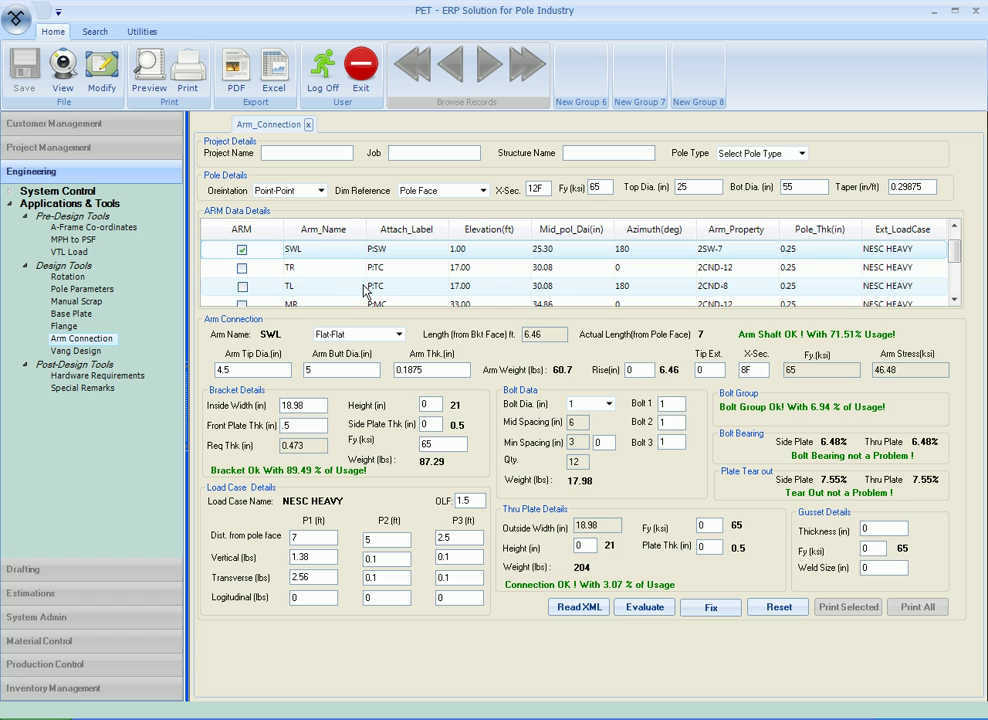
click(286, 268)
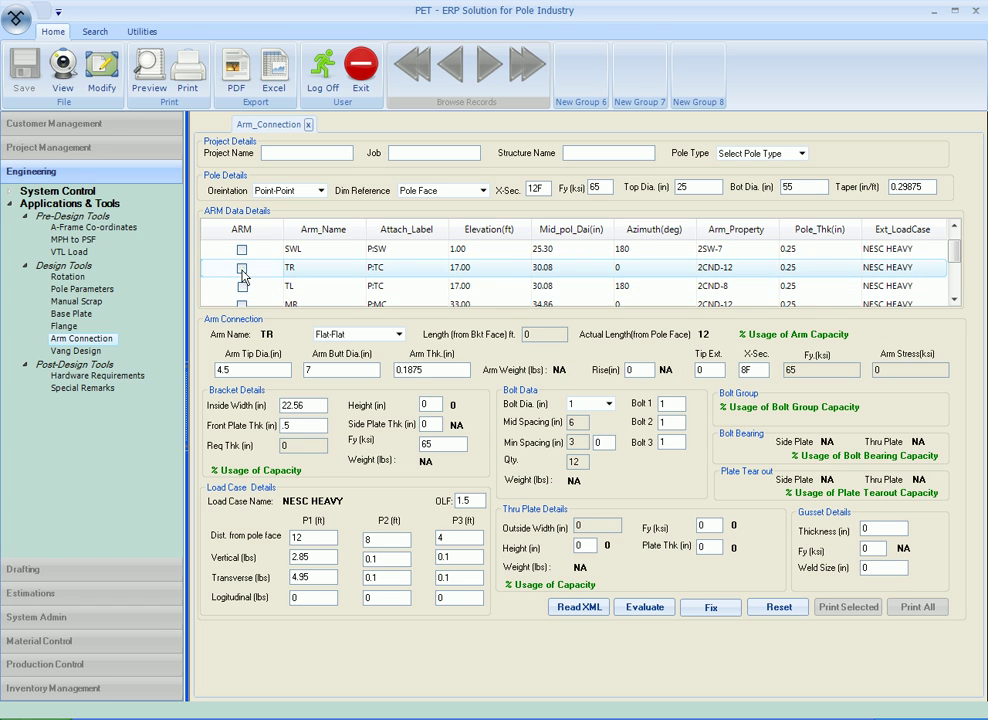
click(268, 290)
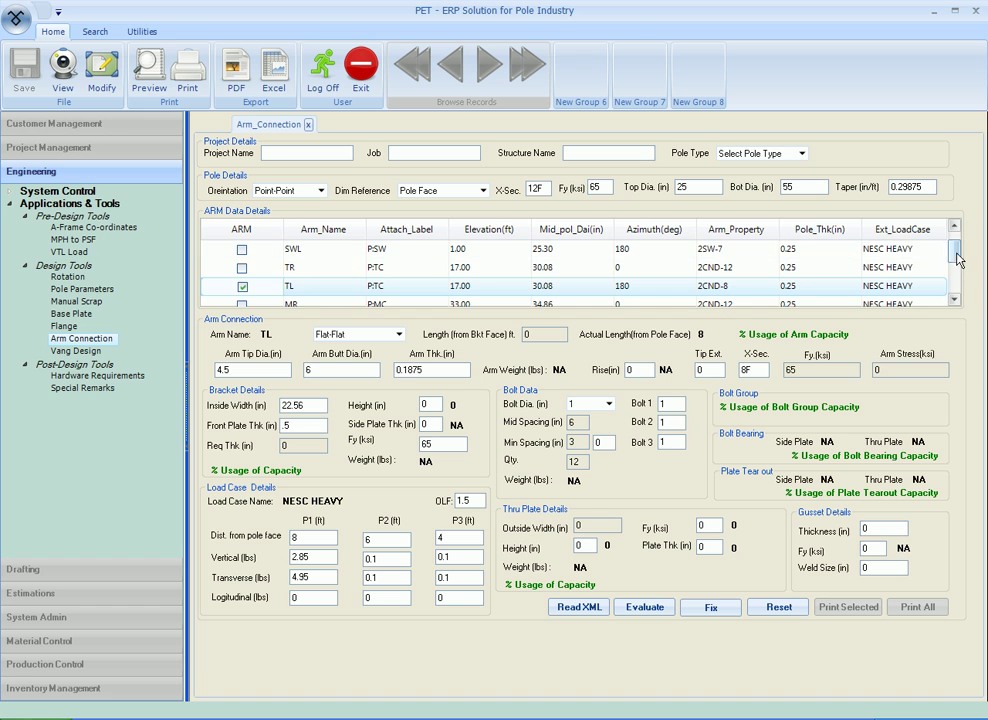
mouse_move(950, 257)
mouse_down()
mouse_move(954, 274)
mouse_move(952, 244)
mouse_up()
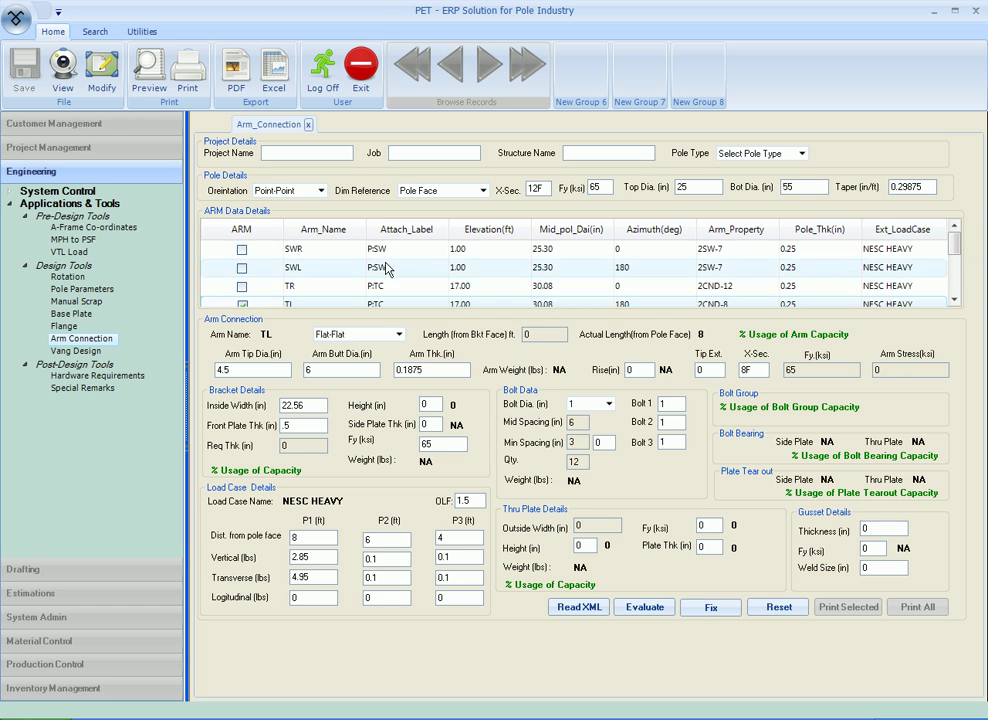
click(262, 252)
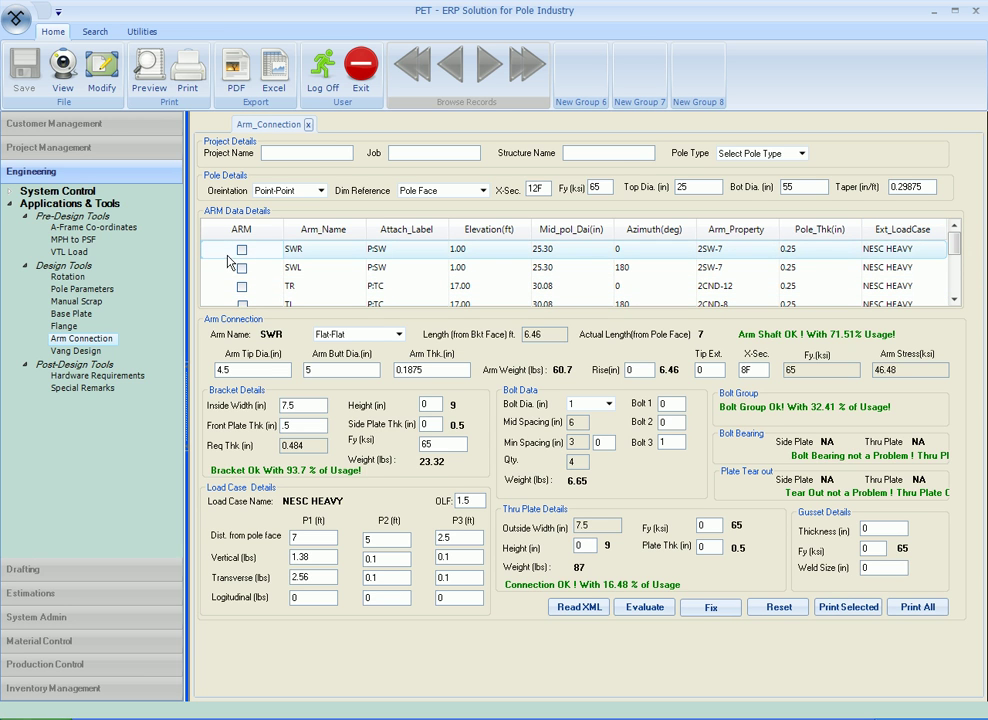
click(243, 252)
Step: Preview the SWR Arm Design Report maximized at 100% zoom and scroll to page 2
click(830, 605)
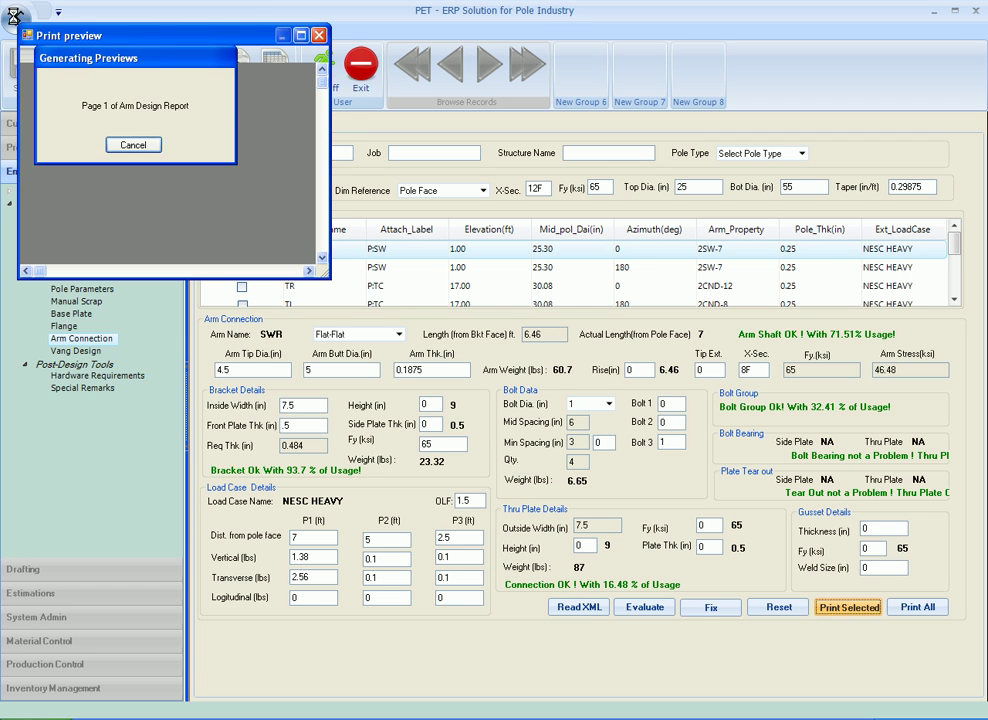
click(300, 35)
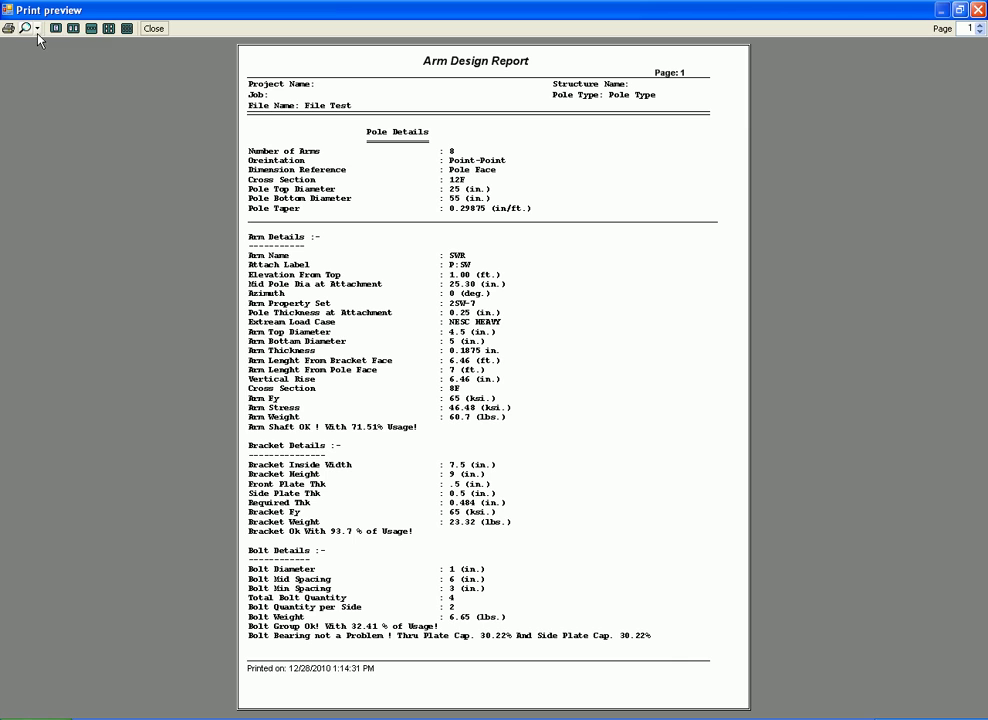
click(30, 27)
click(53, 113)
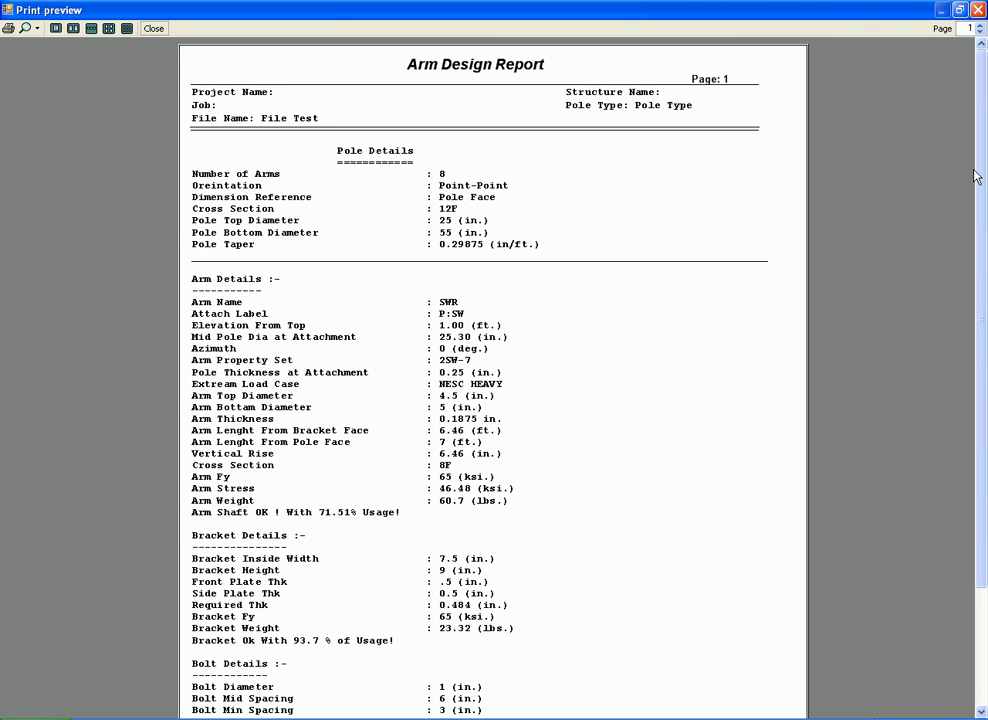
drag(983, 215, 962, 95)
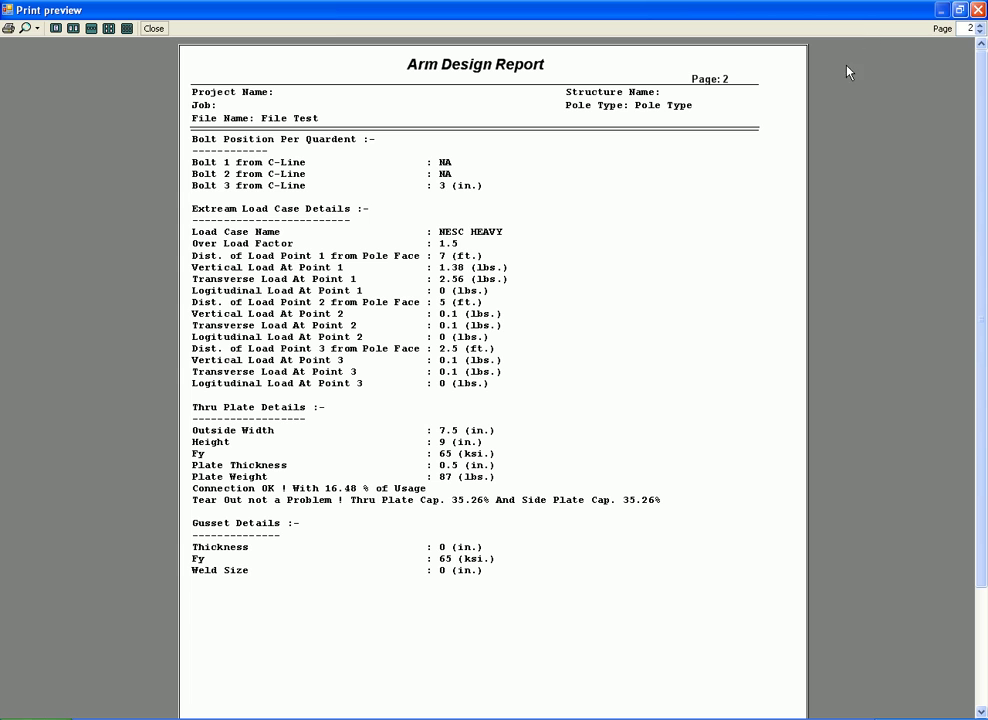
Step: Close the Arm Design Report print preview
click(978, 10)
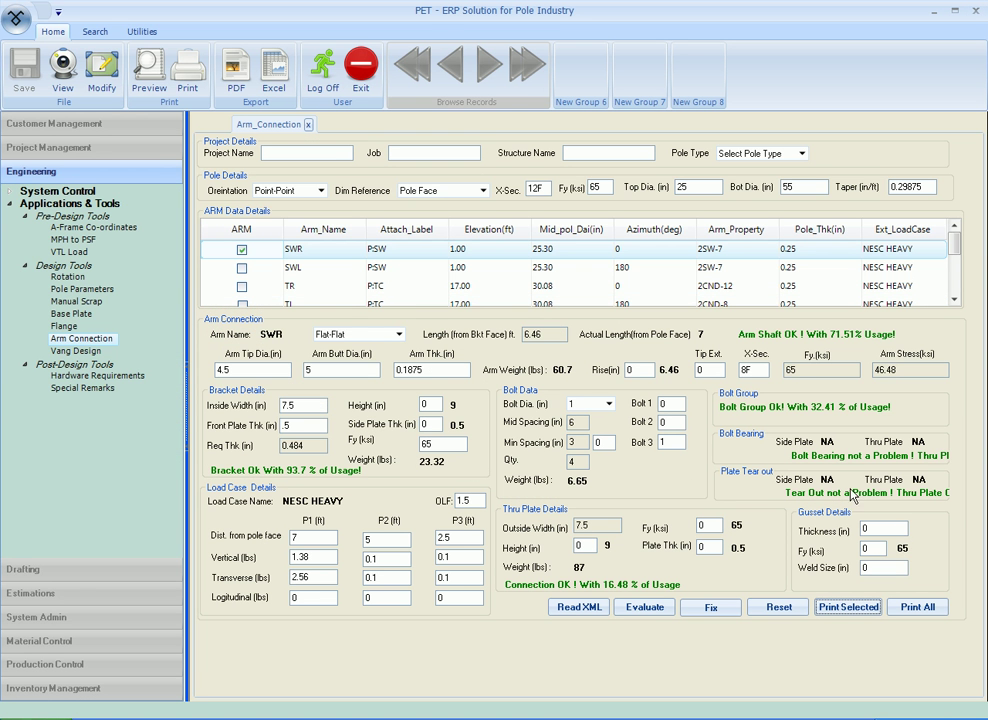